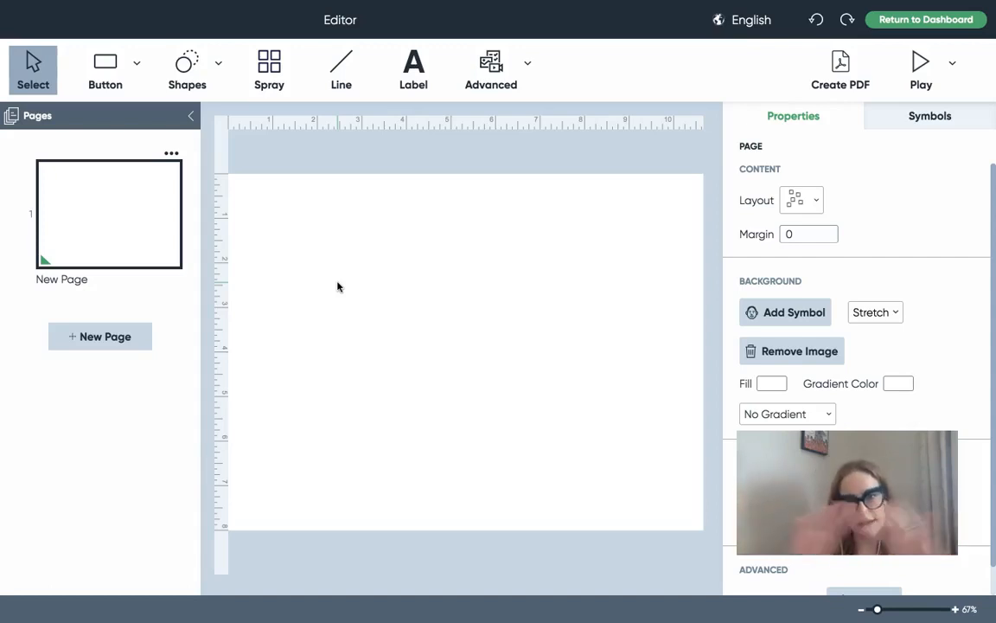
Draw a nearly square button in the page's upper-left corner and spray it into a row of five buttons
click(106, 62)
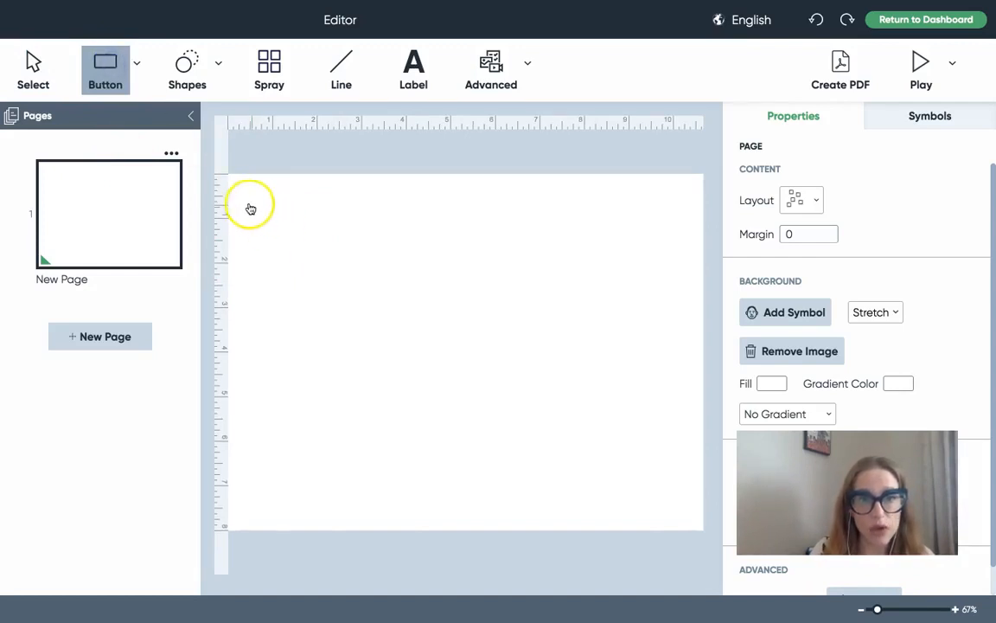
drag(238, 194, 315, 260)
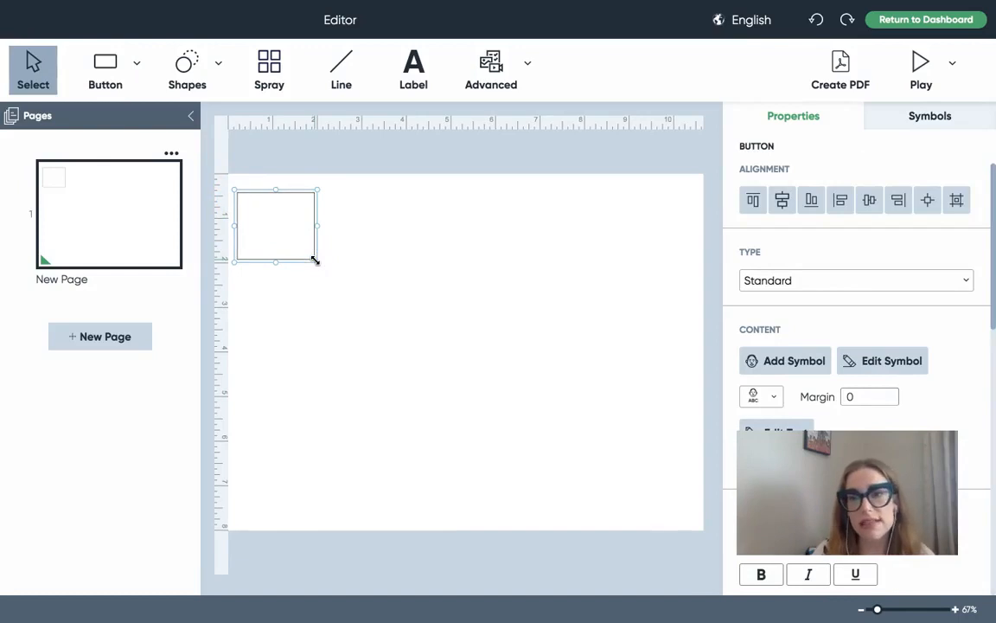
click(269, 62)
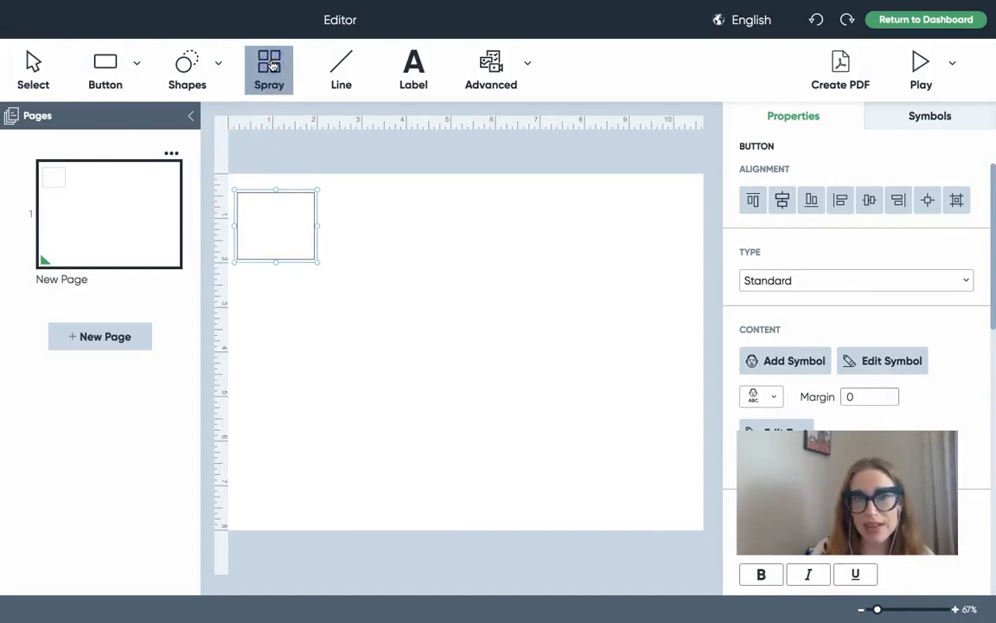
click(269, 62)
click(280, 204)
drag(277, 229, 338, 226)
mouse_move(269, 218)
mouse_down()
mouse_move(335, 218)
mouse_move(288, 205)
mouse_move(261, 211)
mouse_move(289, 195)
mouse_move(636, 214)
mouse_up()
Spray the row of buttons into a grid of five columns by four rows
click(263, 65)
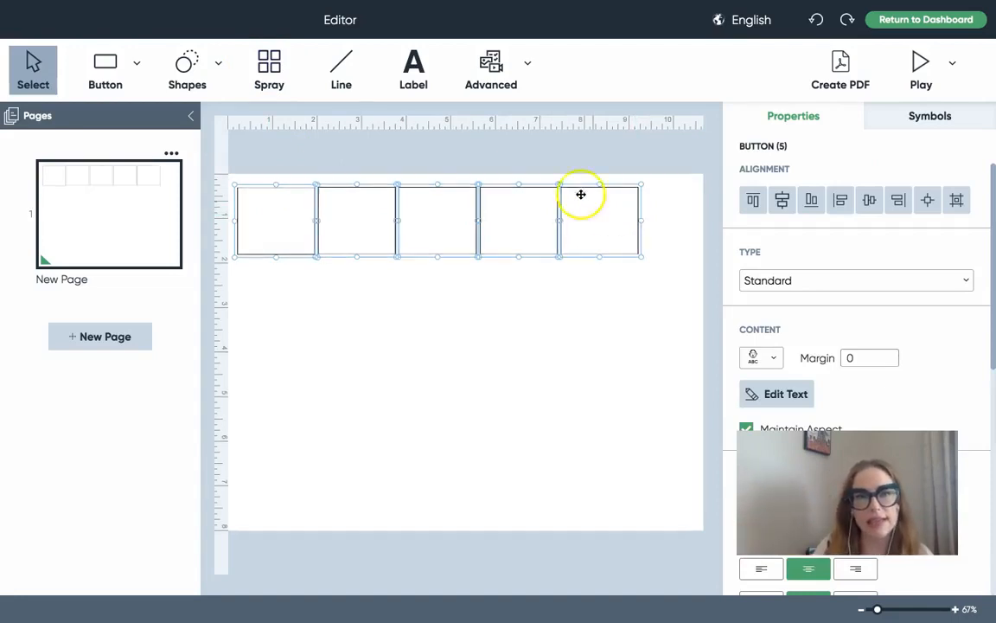
click(263, 62)
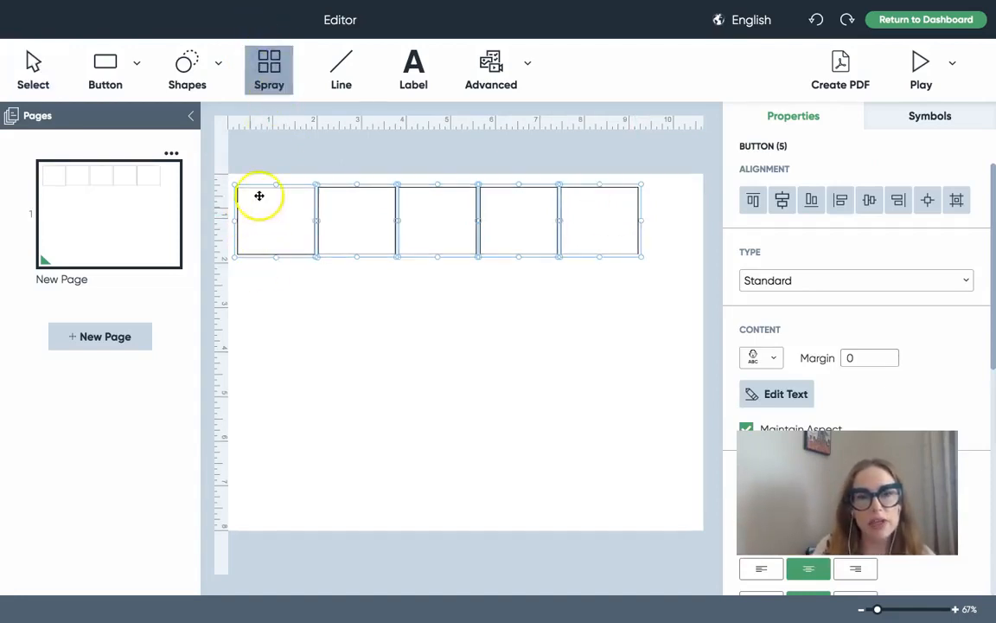
mouse_move(271, 221)
mouse_down()
mouse_move(267, 367)
mouse_move(525, 362)
mouse_move(614, 418)
mouse_move(620, 445)
mouse_up()
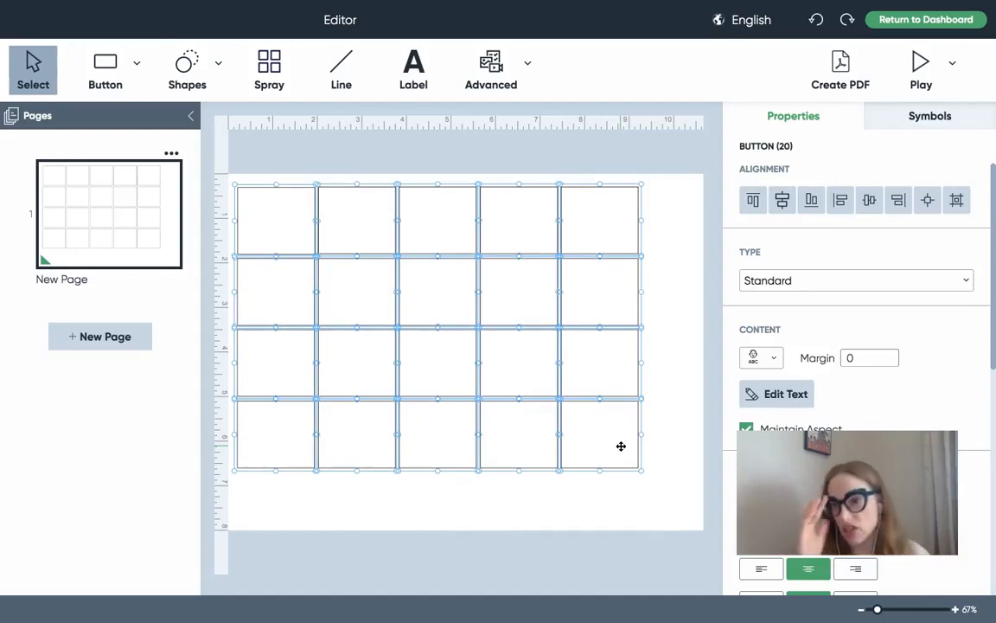
Try stacking the grid's selected buttons on top of each other with horizontal centering and the other centering alignment
click(783, 204)
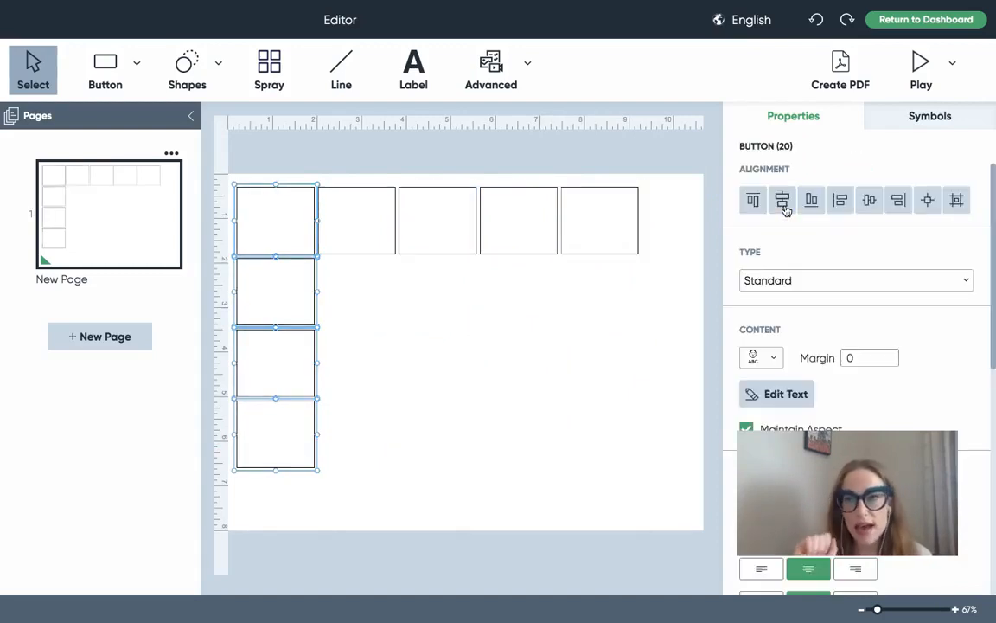
click(782, 202)
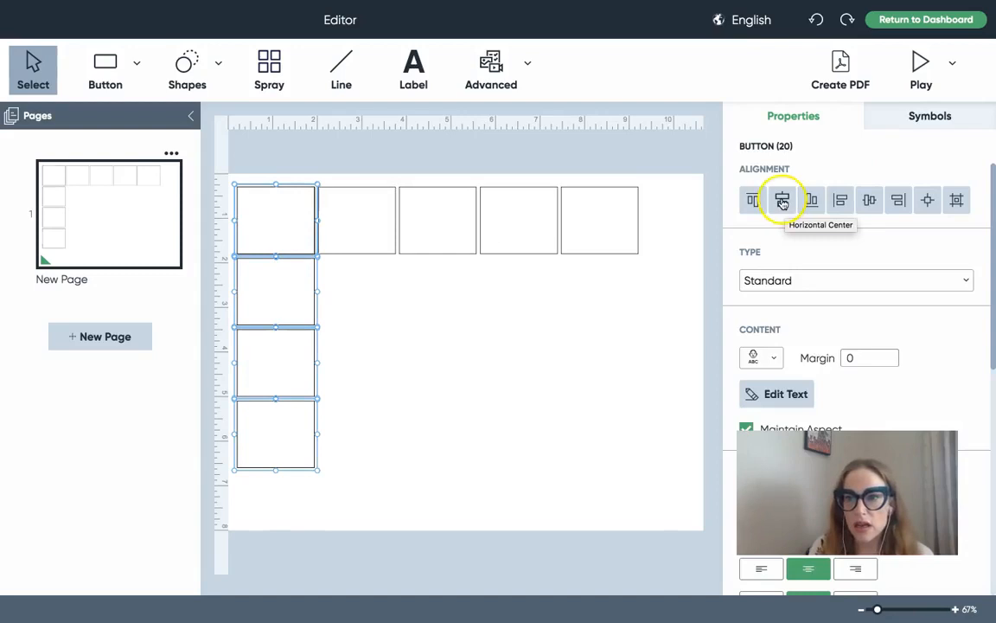
click(926, 201)
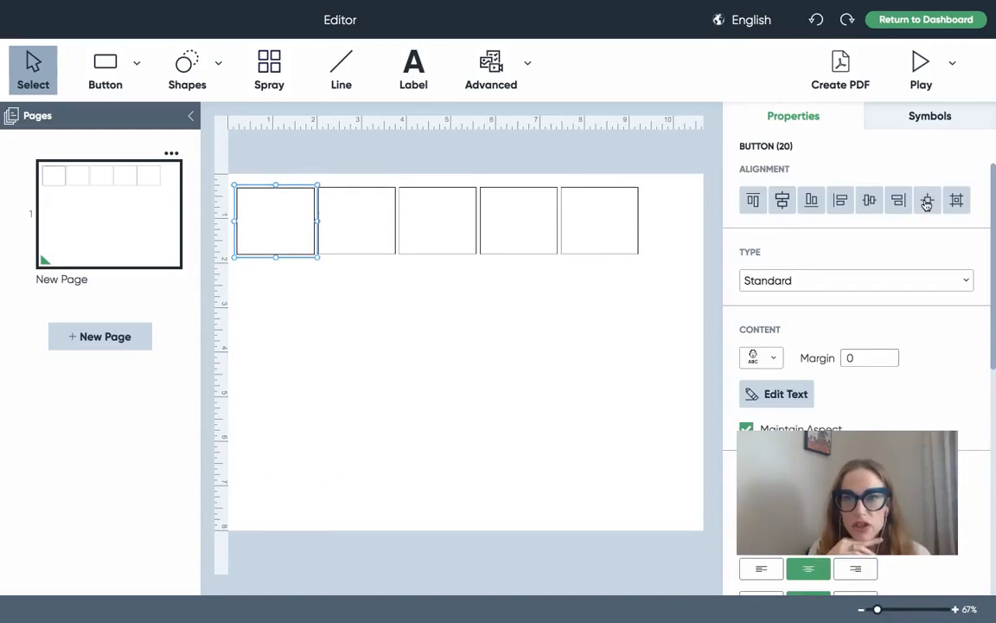
click(957, 201)
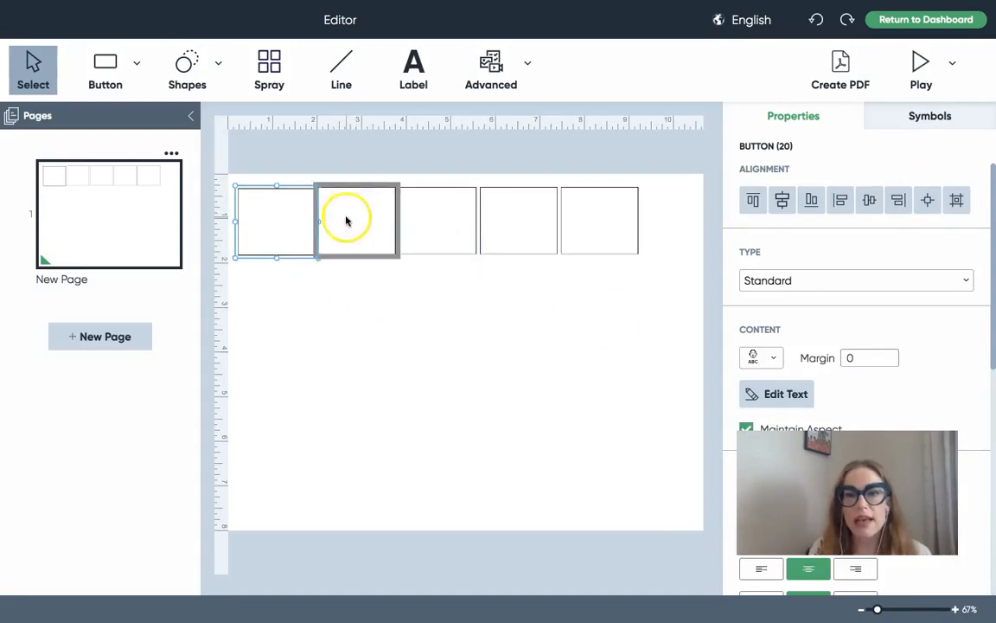
Spray the stacked buttons back out into a grid of five columns by four rows and return to the Select tool
click(266, 92)
mouse_move(307, 207)
mouse_down()
mouse_move(294, 307)
mouse_move(569, 324)
mouse_move(597, 426)
mouse_up()
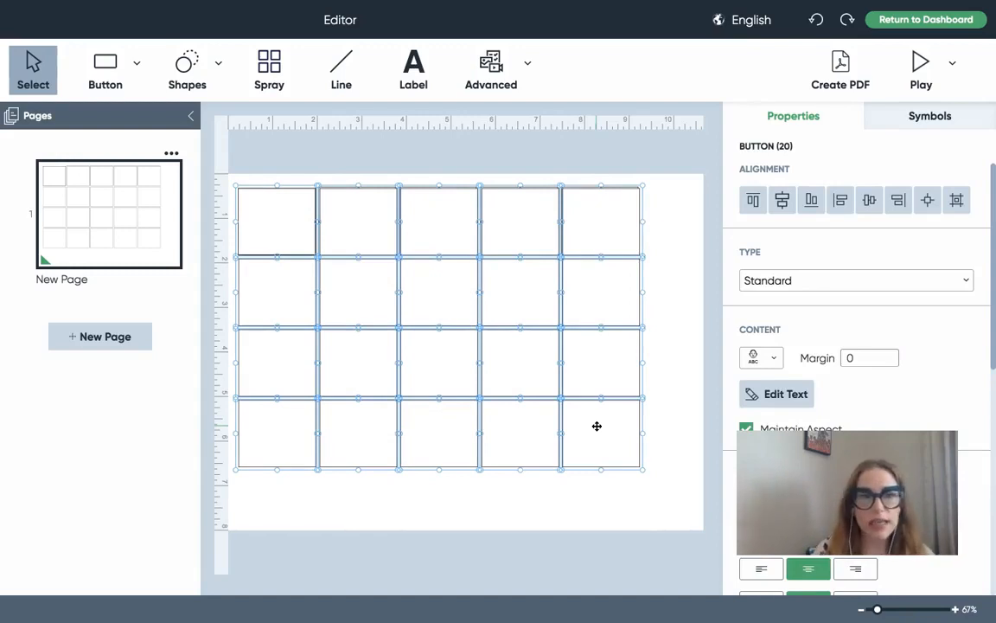
click(35, 75)
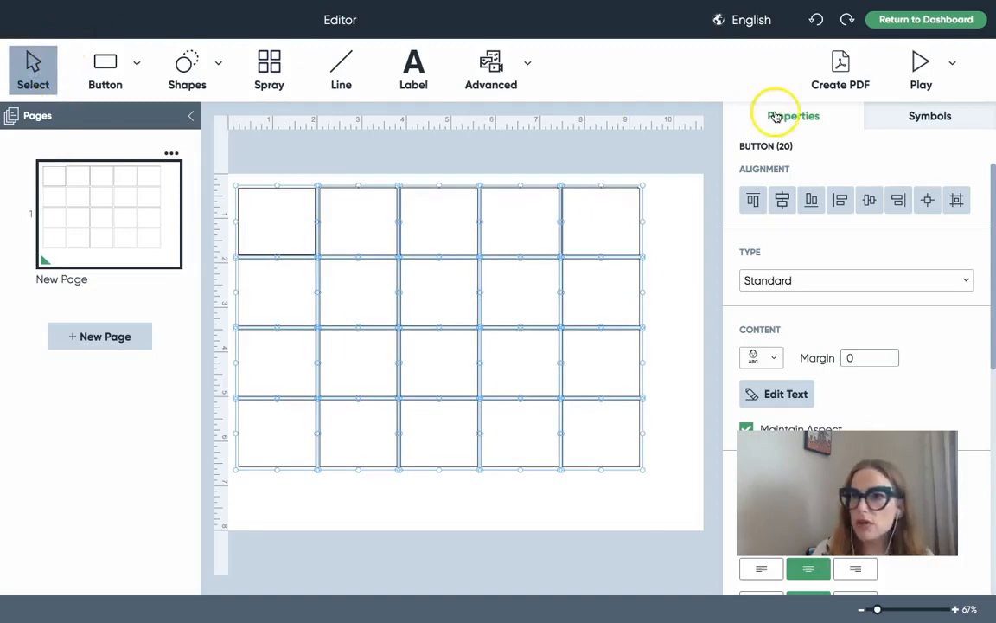
Place the Bermuda shorts symbol from the Clothing, Female Clothing category in the last button of the first row
click(945, 117)
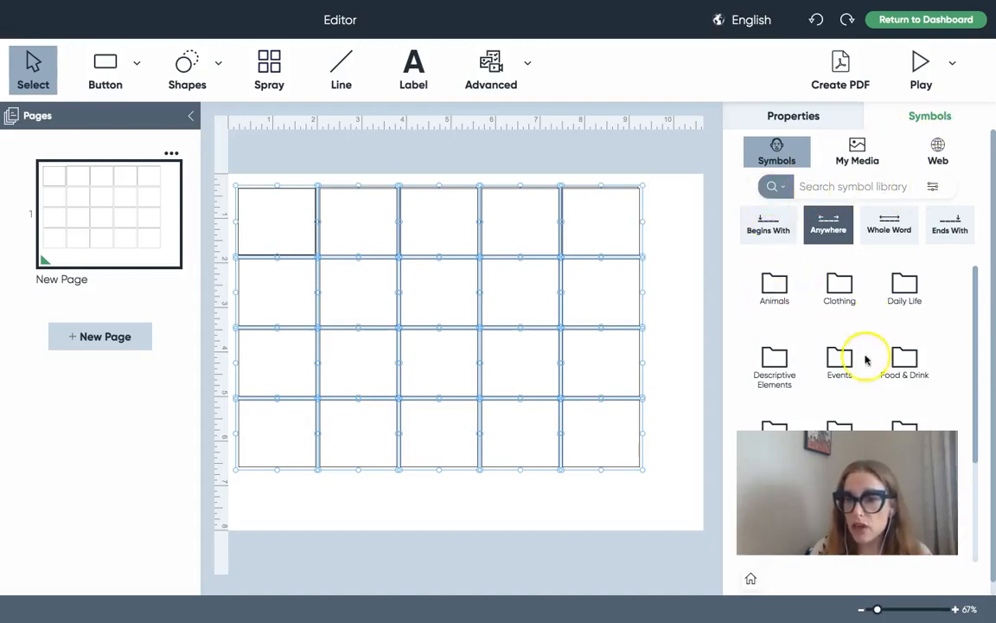
scroll(871, 327, down, 3)
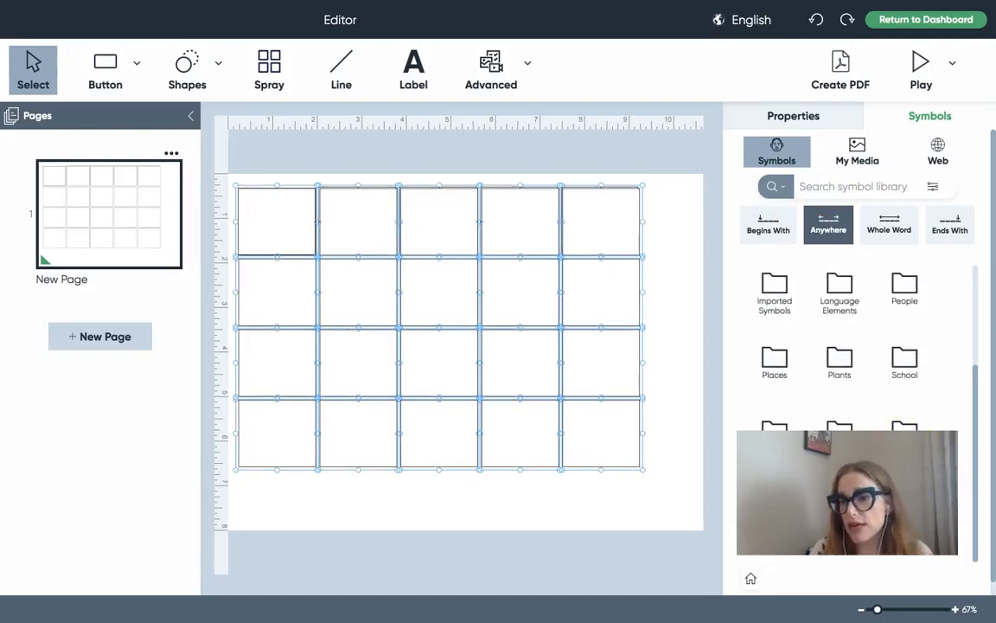
scroll(830, 346, up, 3)
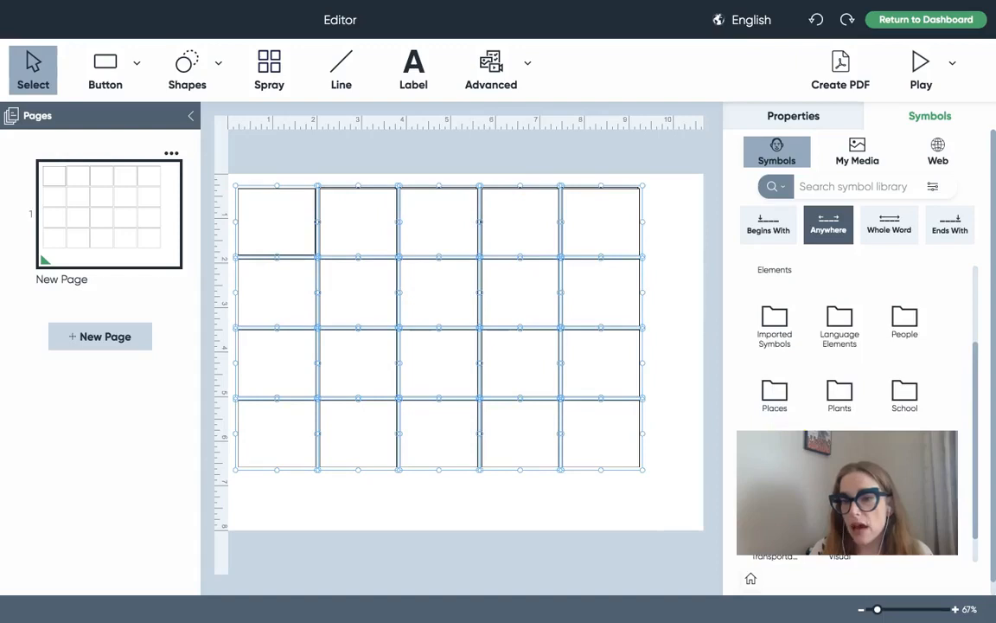
scroll(839, 346, up, 1)
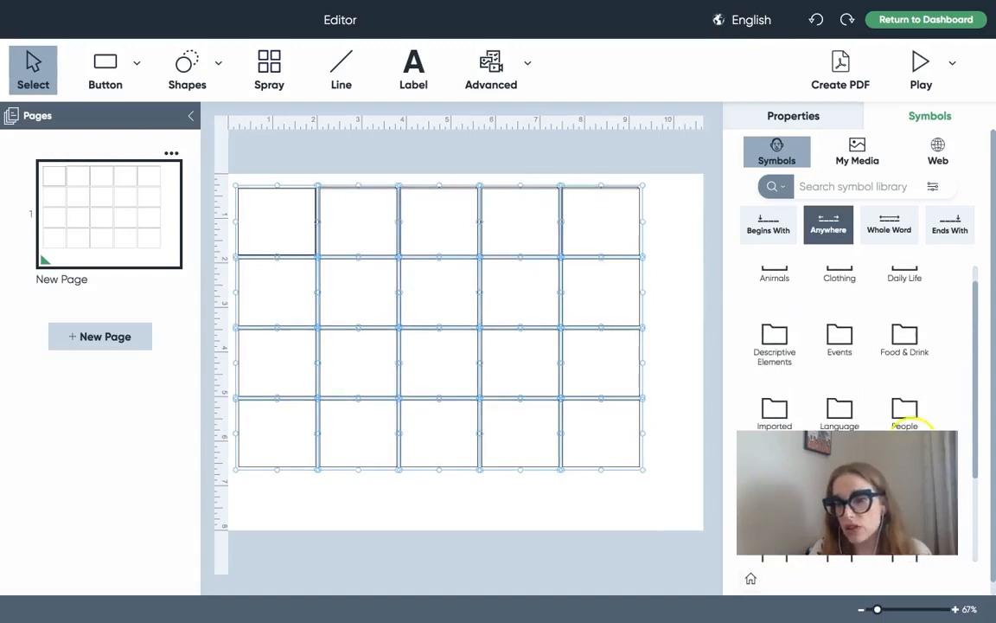
scroll(777, 356, up, 1)
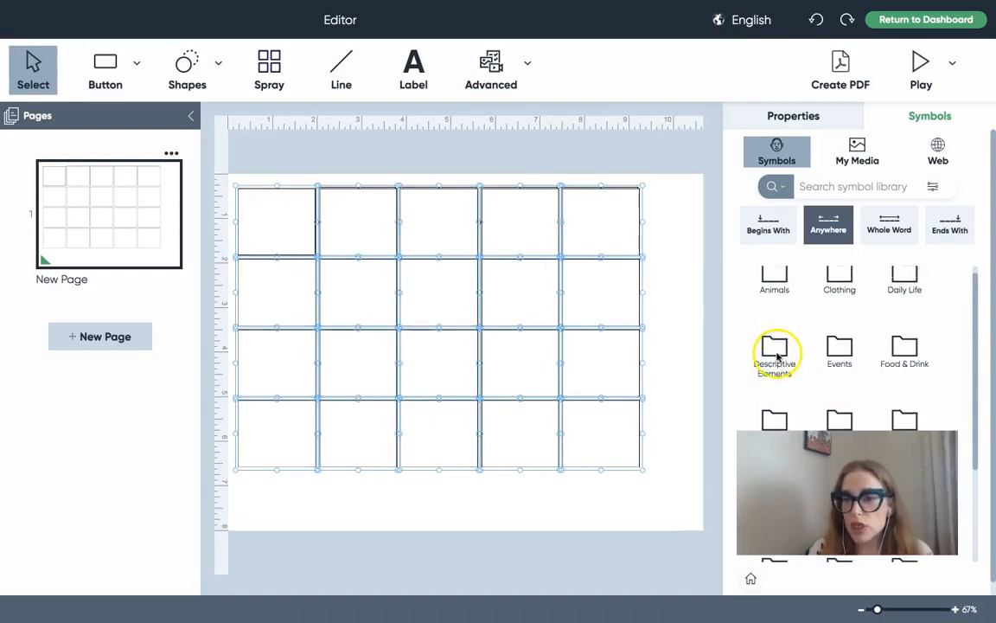
scroll(779, 355, up, 1)
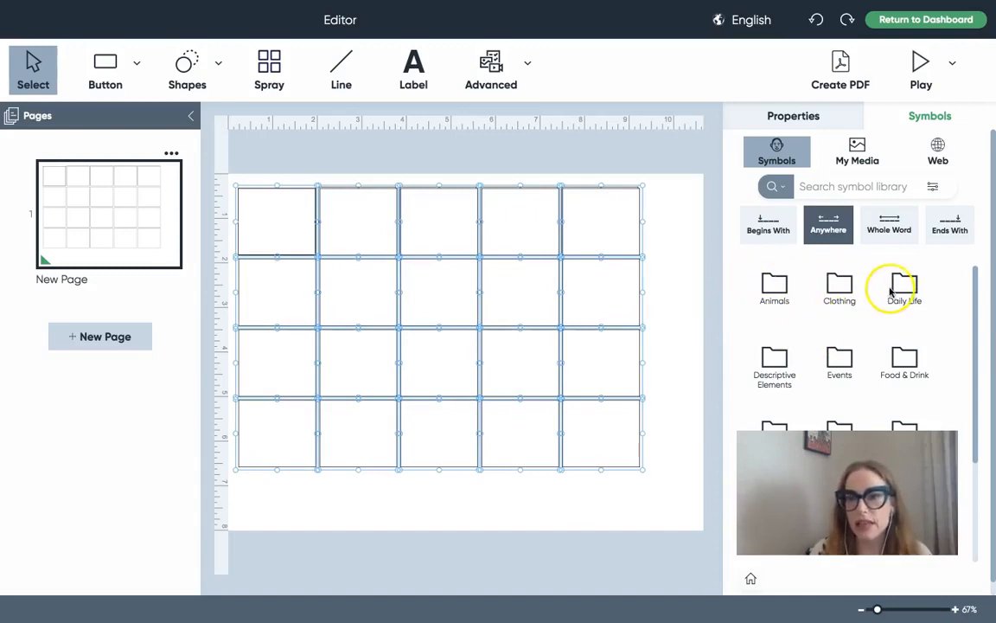
click(845, 288)
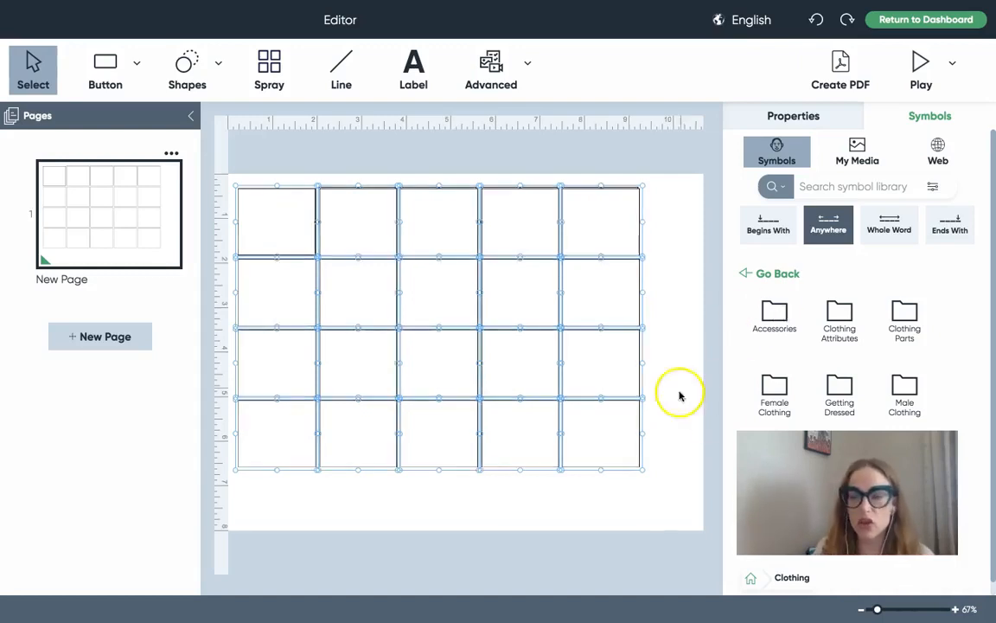
click(772, 391)
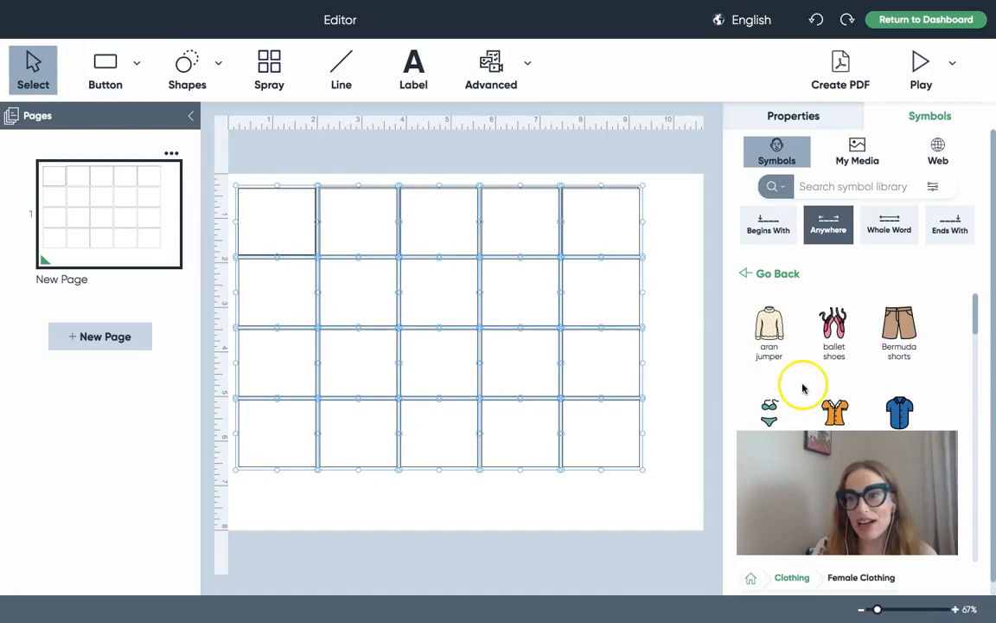
drag(899, 320, 593, 224)
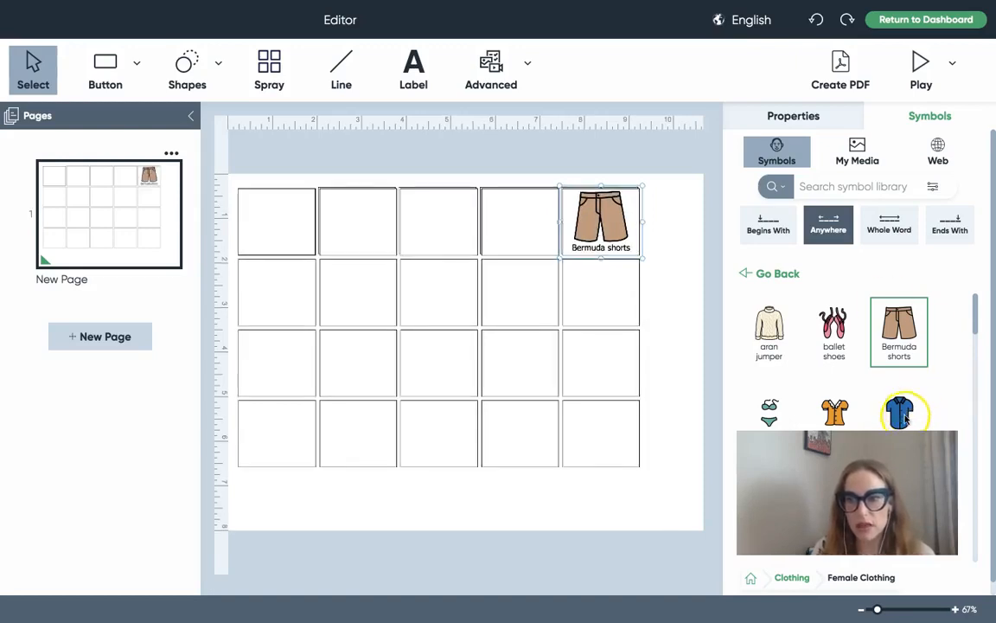
Place the light blue long-sleeved blouse symbol from Female Clothing in the last button of the second row
scroll(916, 432, down, 2)
scroll(916, 432, up, 2)
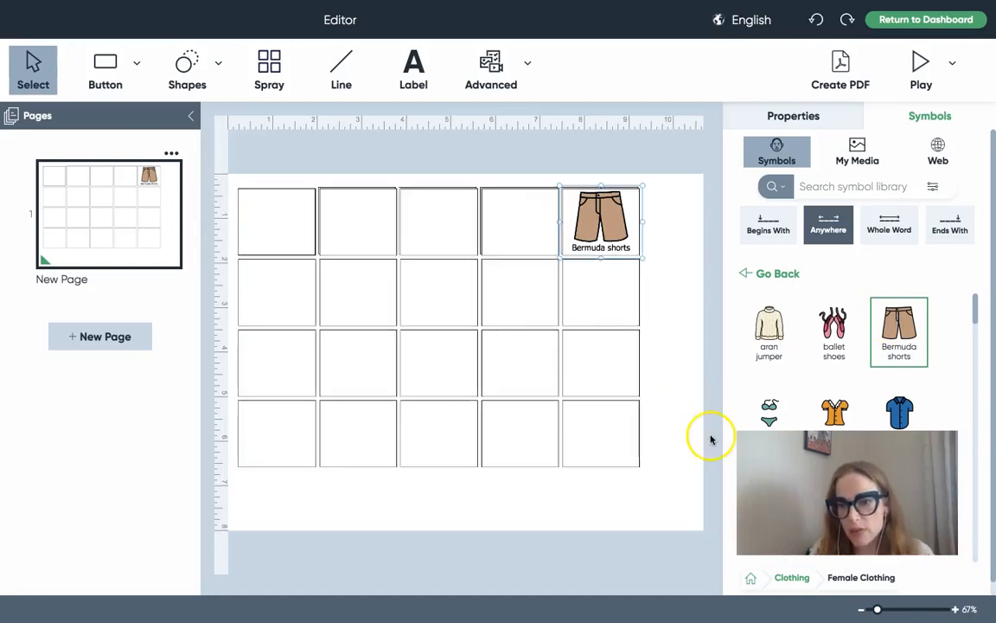
drag(899, 412, 597, 294)
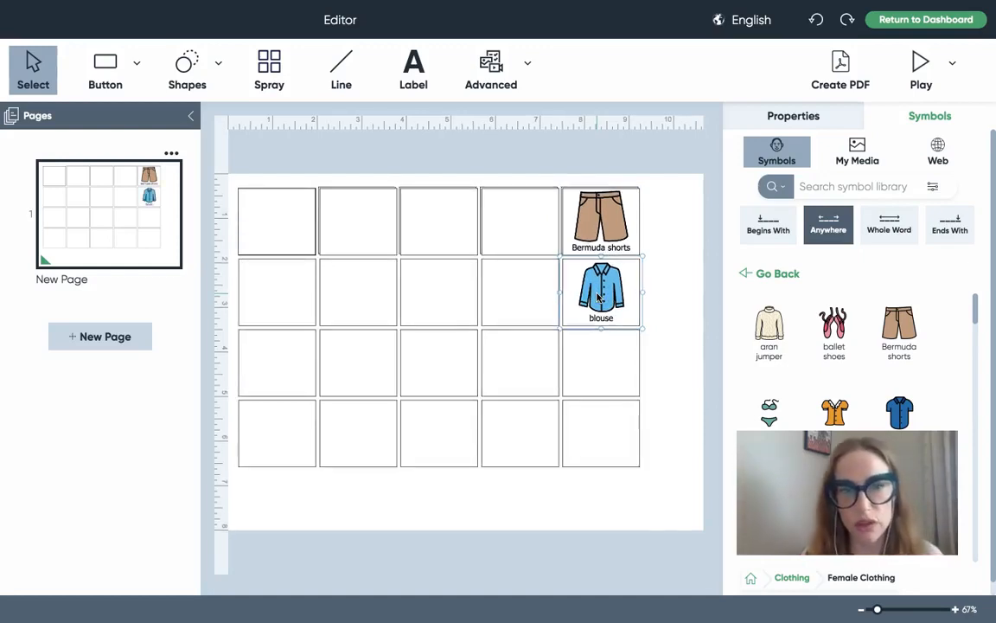
click(602, 290)
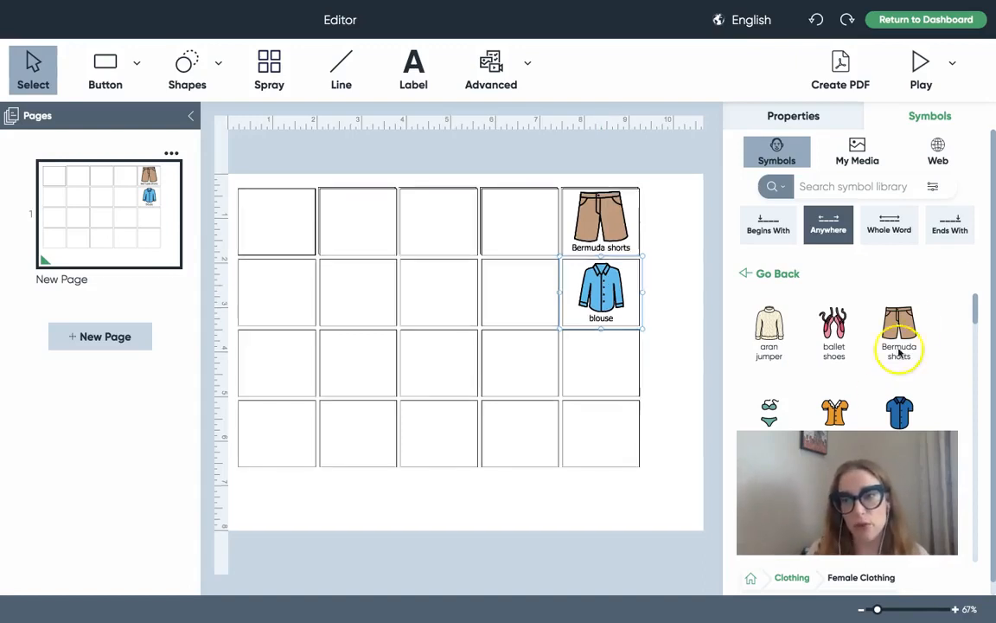
Place the yellow cardigan symbol from Female Clothing in the last button of the third row
scroll(904, 327, down, 5)
scroll(910, 326, down, 2)
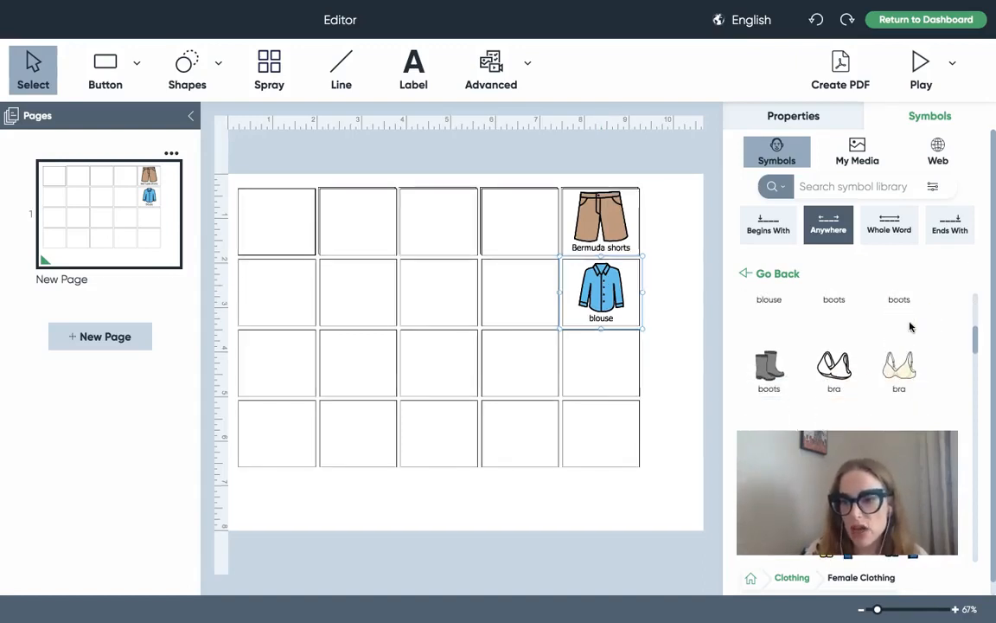
drag(769, 452, 598, 355)
click(585, 320)
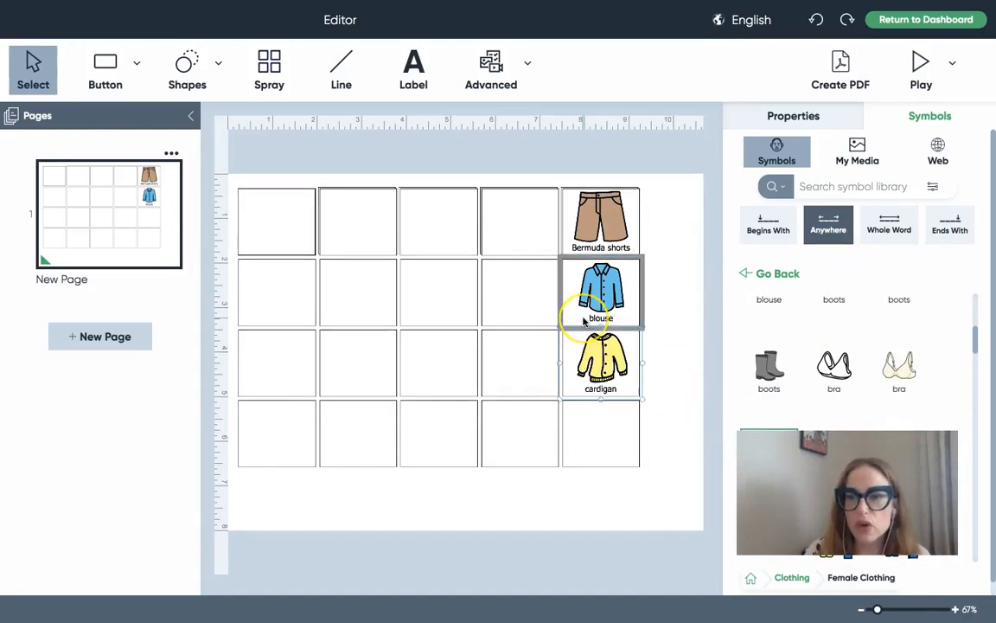
Select the grid's first button, return to the symbol library's main categories and start a symbol search
scroll(856, 363, down, 3)
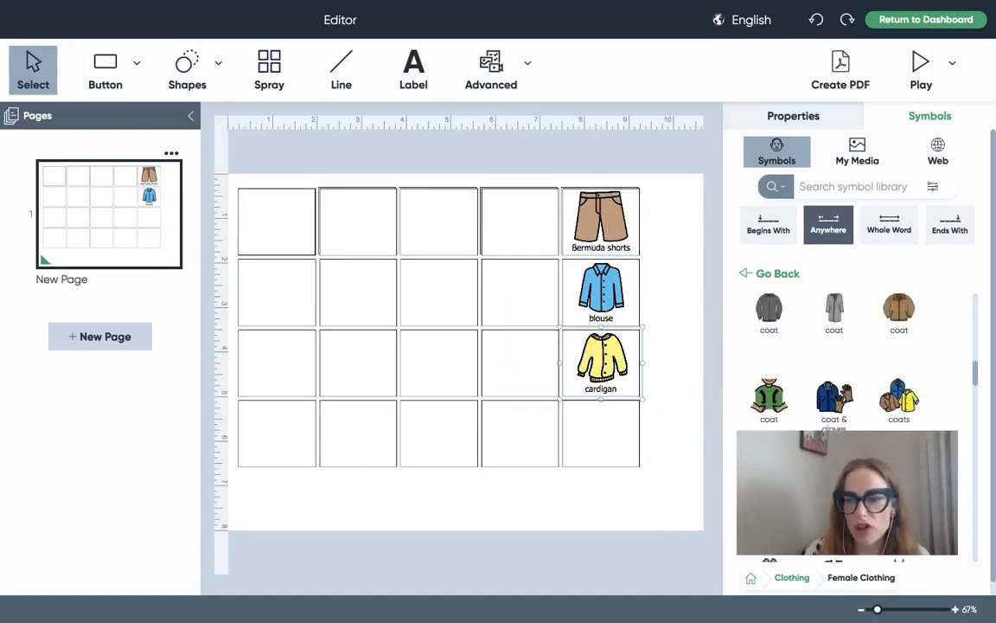
scroll(856, 363, down, 2)
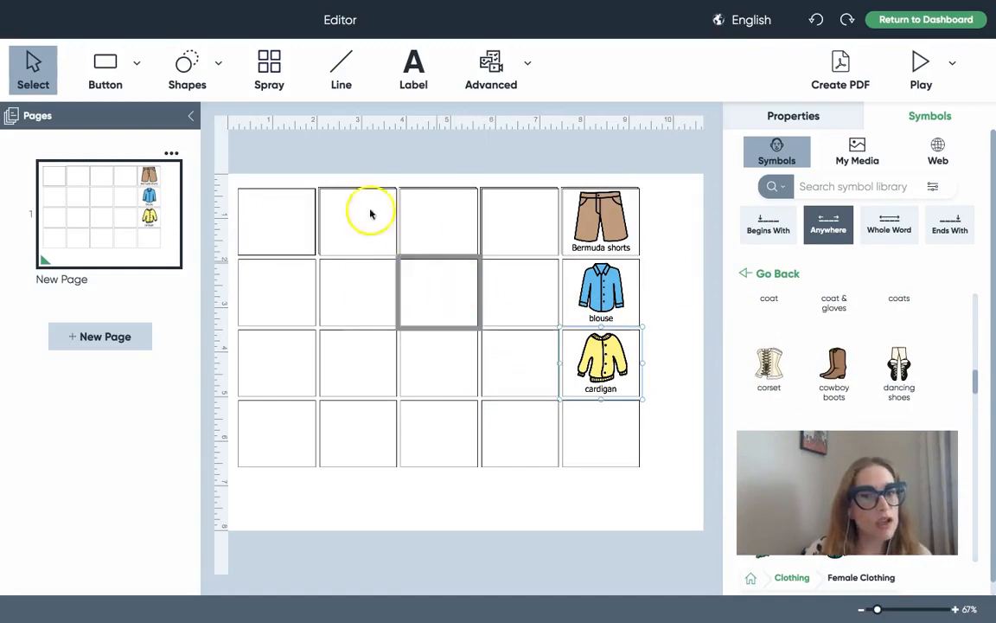
click(275, 214)
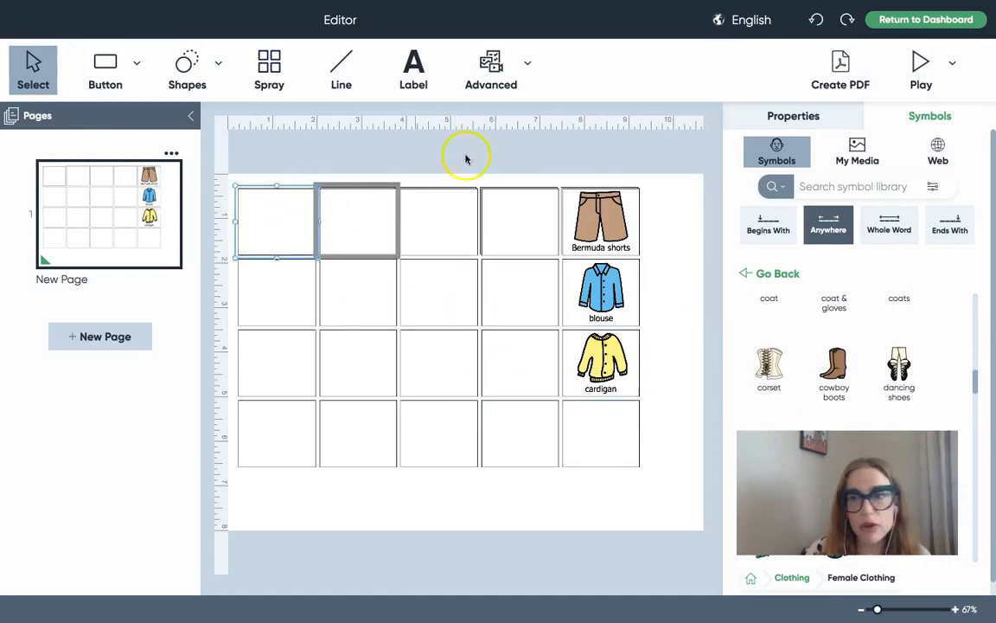
click(750, 274)
click(750, 275)
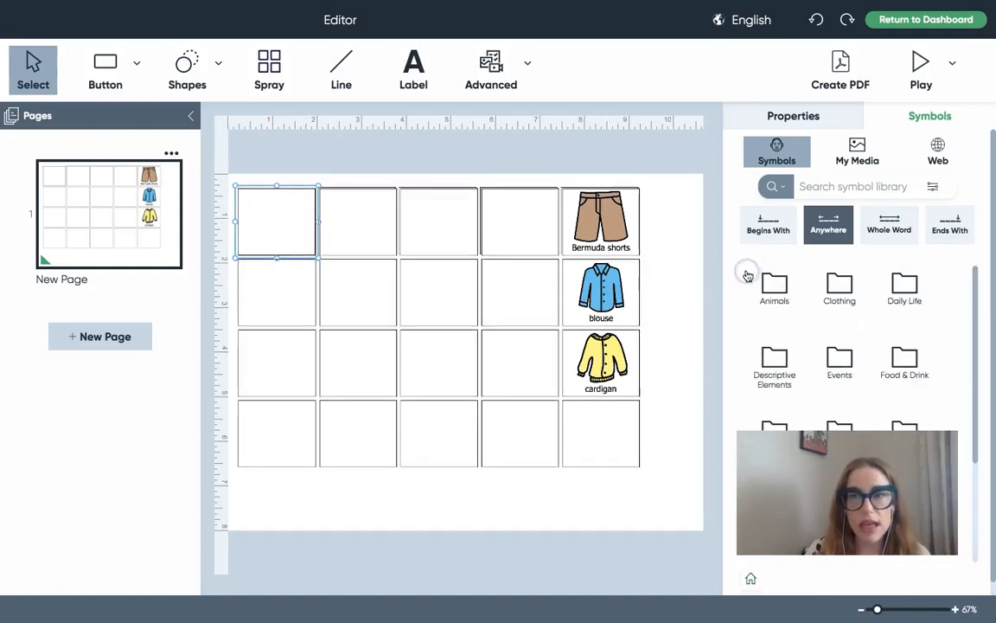
scroll(767, 354, down, 3)
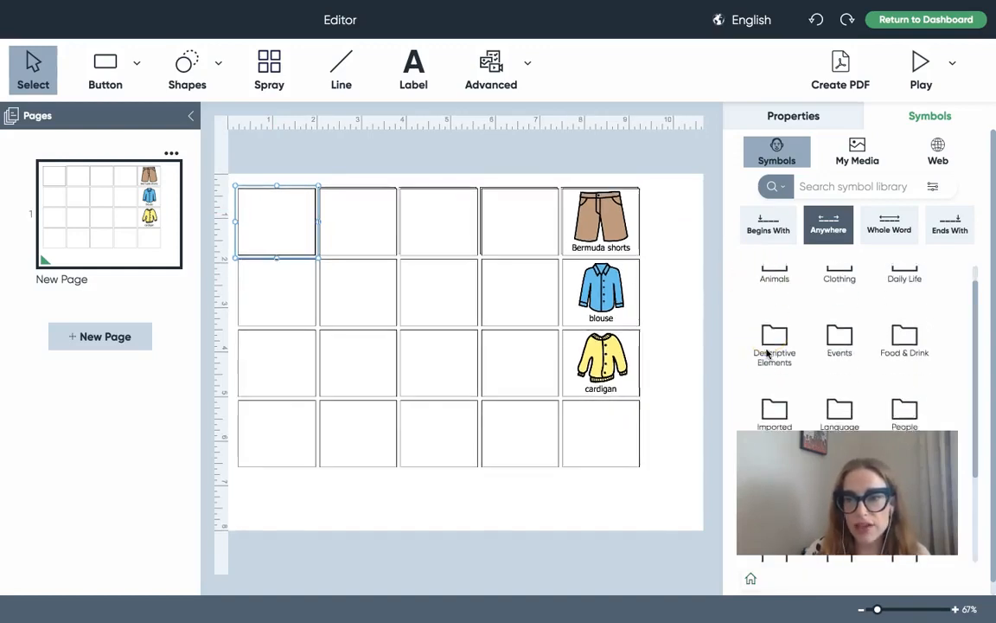
scroll(767, 354, down, 2)
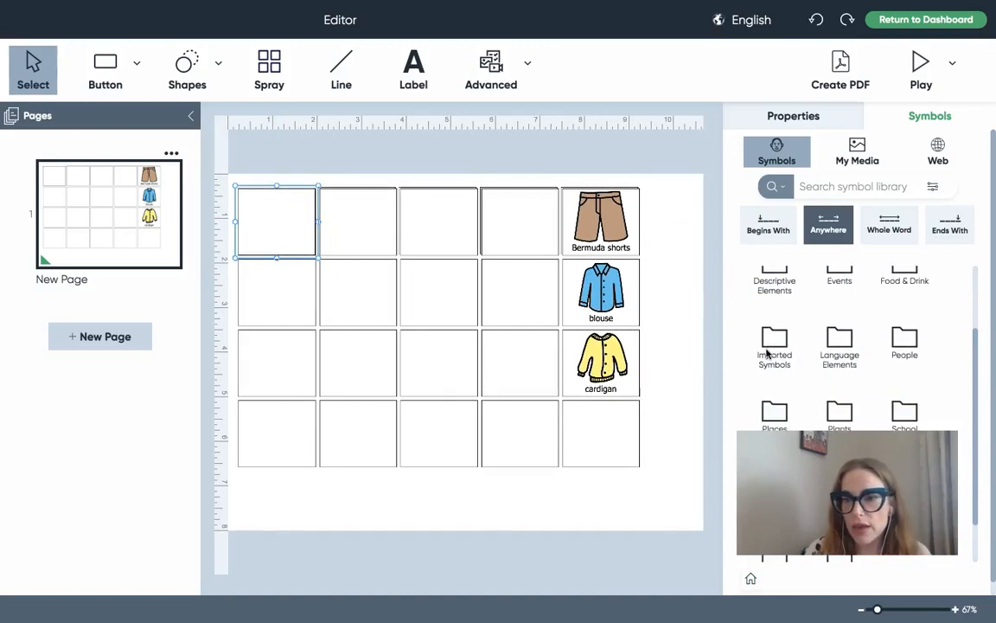
scroll(767, 354, up, 5)
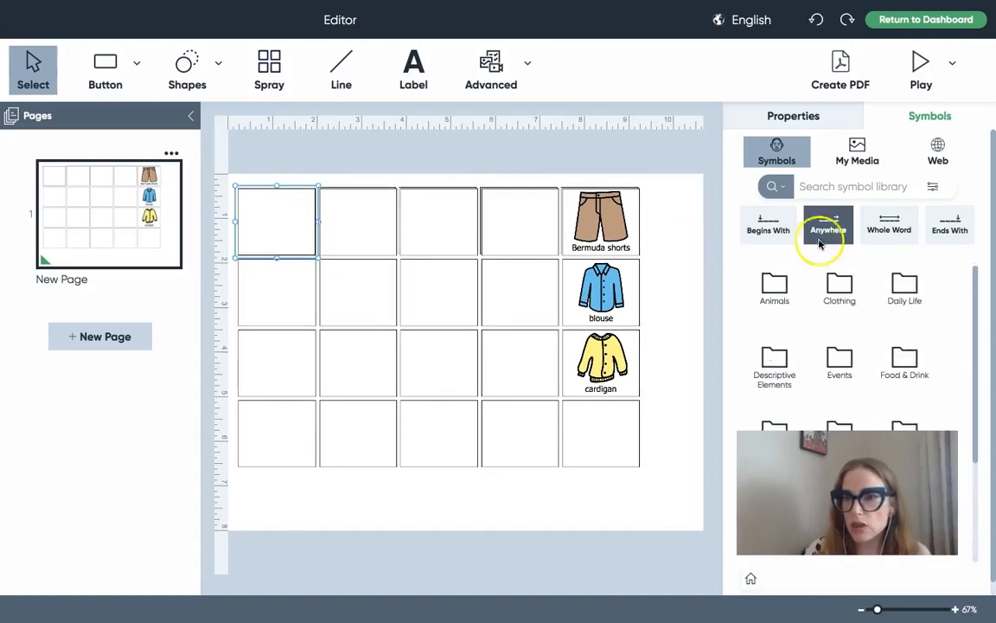
click(839, 186)
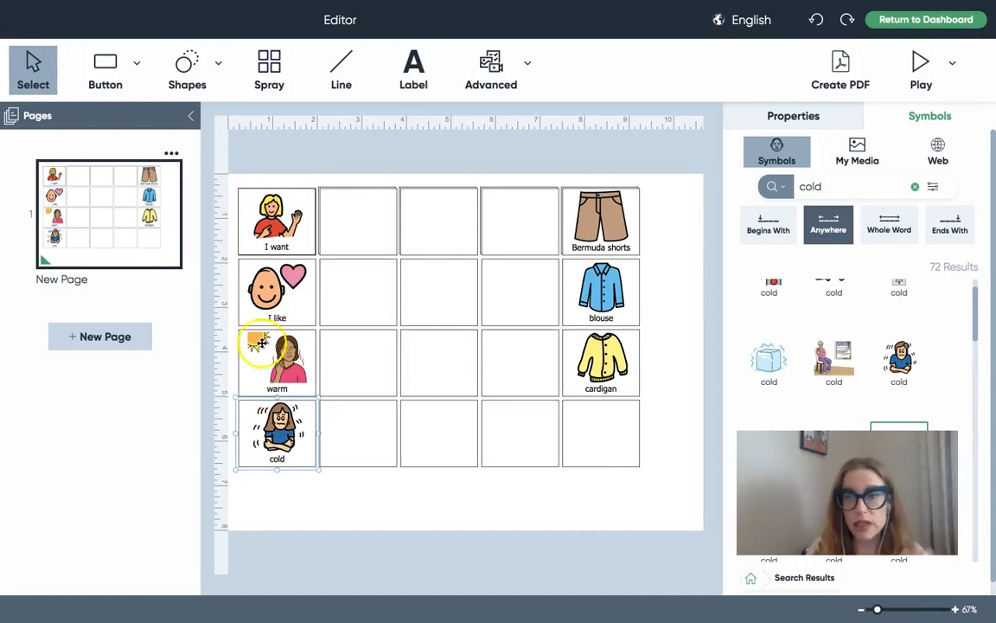
Search the symbol library for "colors" and try to place a color symbol in the second button of the first row
drag(851, 187, 790, 188)
text(colors)
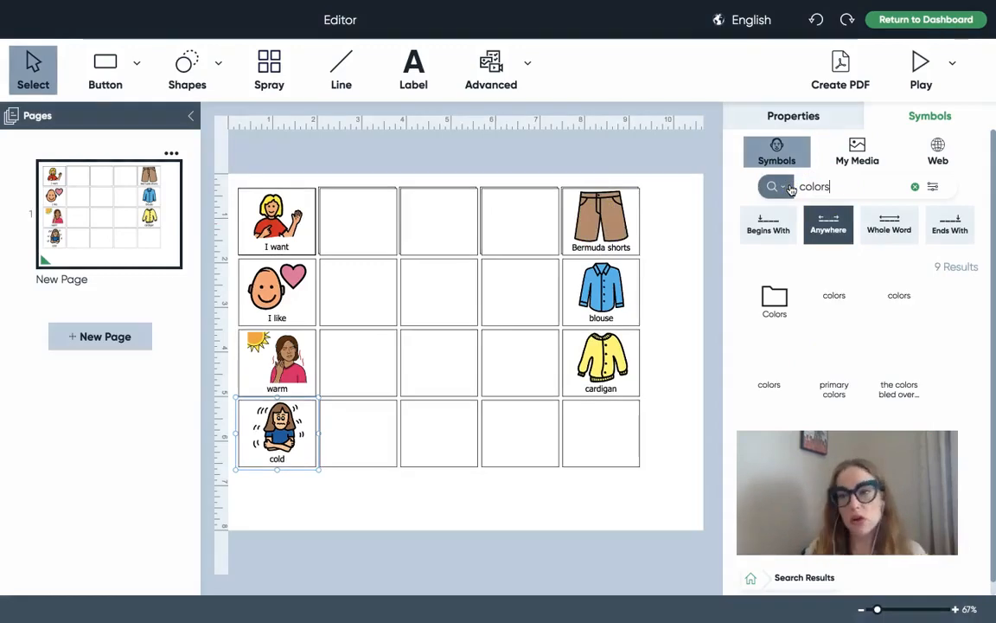
click(776, 299)
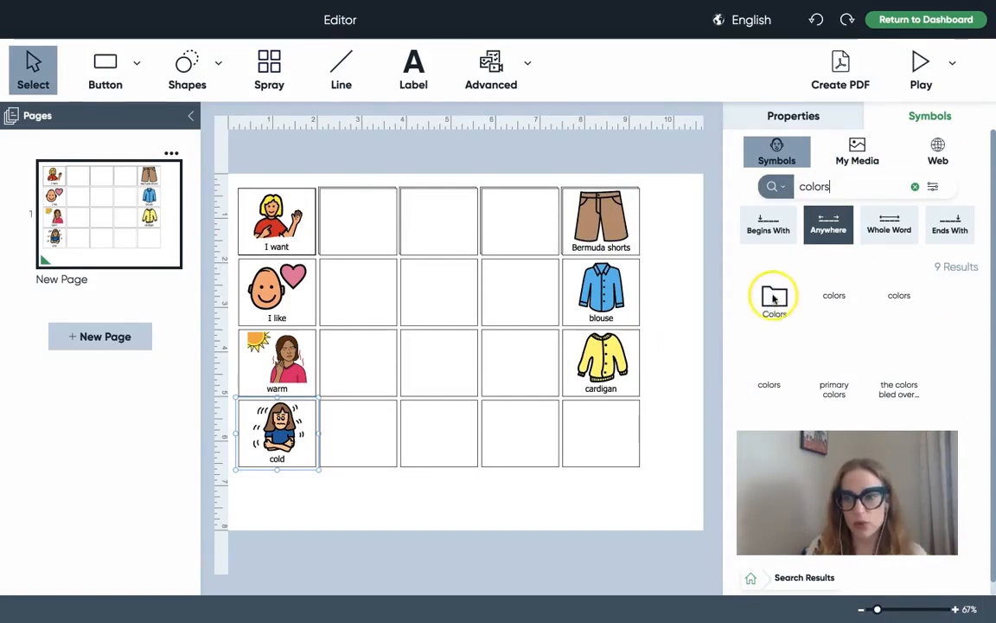
drag(776, 327, 344, 223)
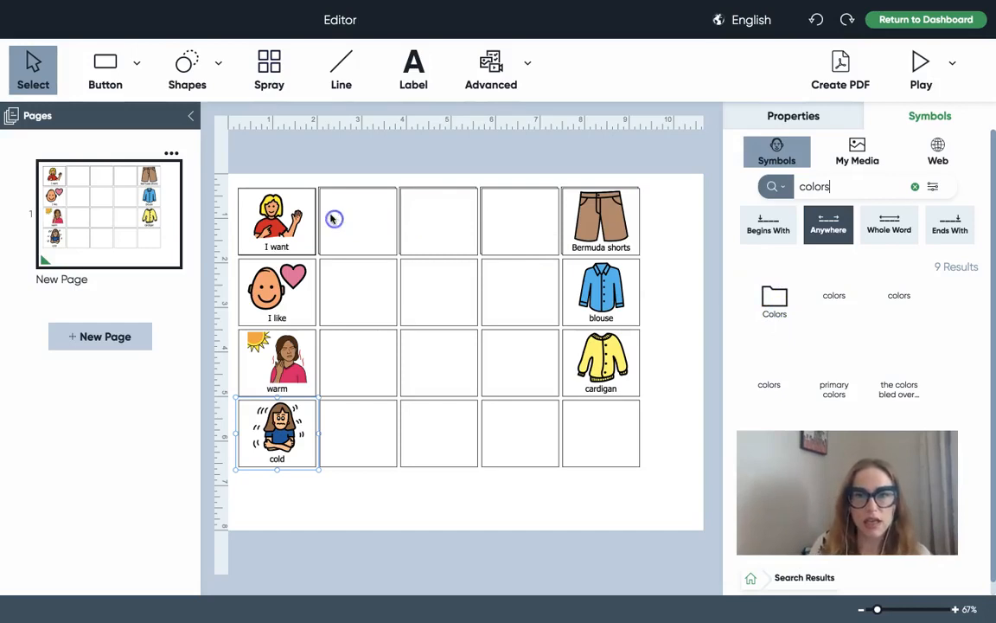